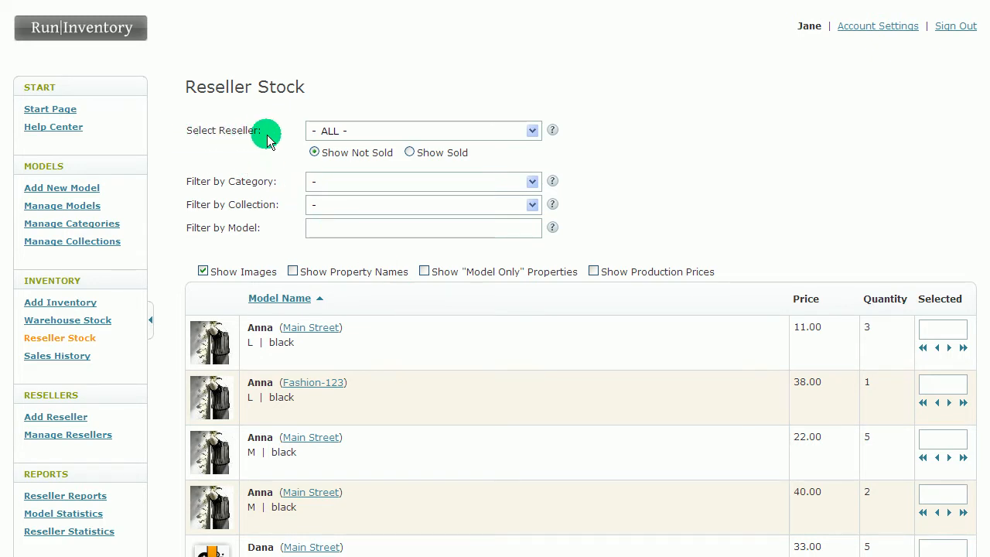
Step: Filter the reseller stock to the unsold items held by the Main Street reseller and look through the list
{"action": "left_click", "coordinate": [532, 133]}
{"action": "left_click", "coordinate": [533, 133]}
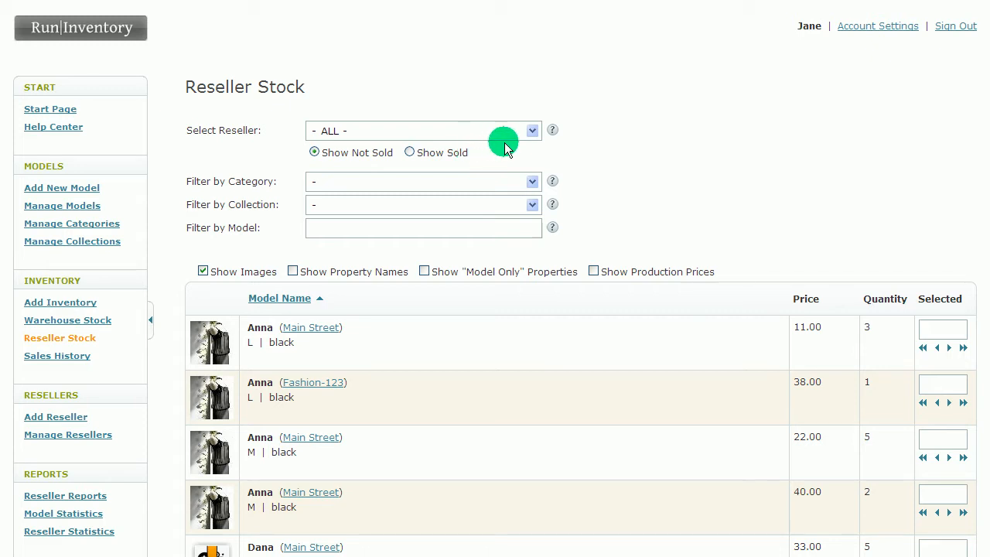
{"action": "left_click", "coordinate": [532, 132]}
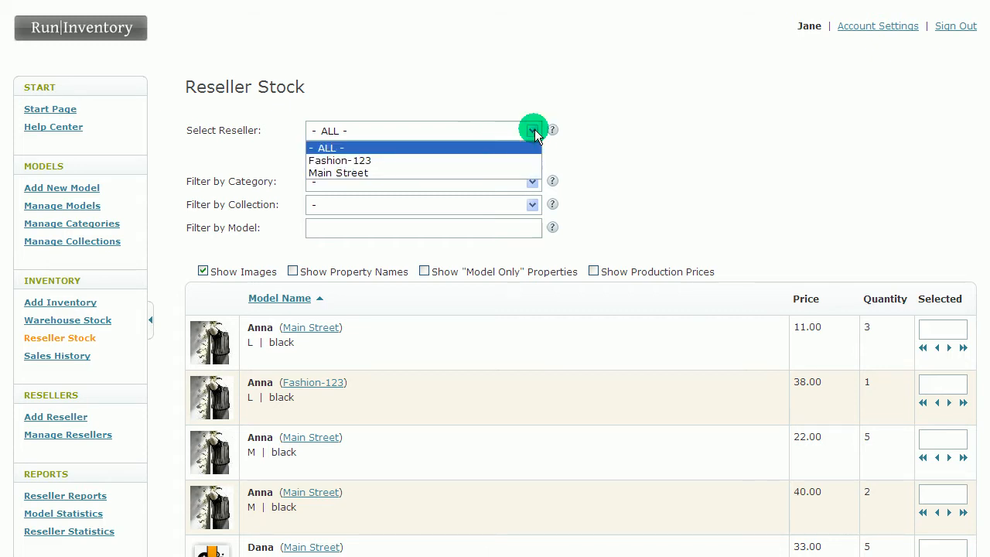
{"action": "left_click", "coordinate": [499, 173]}
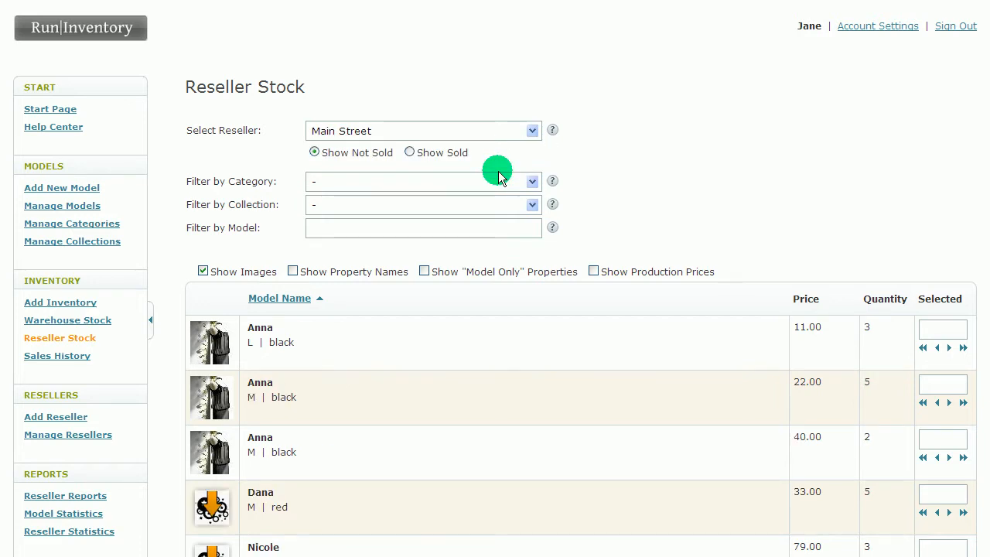
{"action": "scroll", "coordinate": [498, 256], "scroll_direction": "down", "scroll_amount": 1}
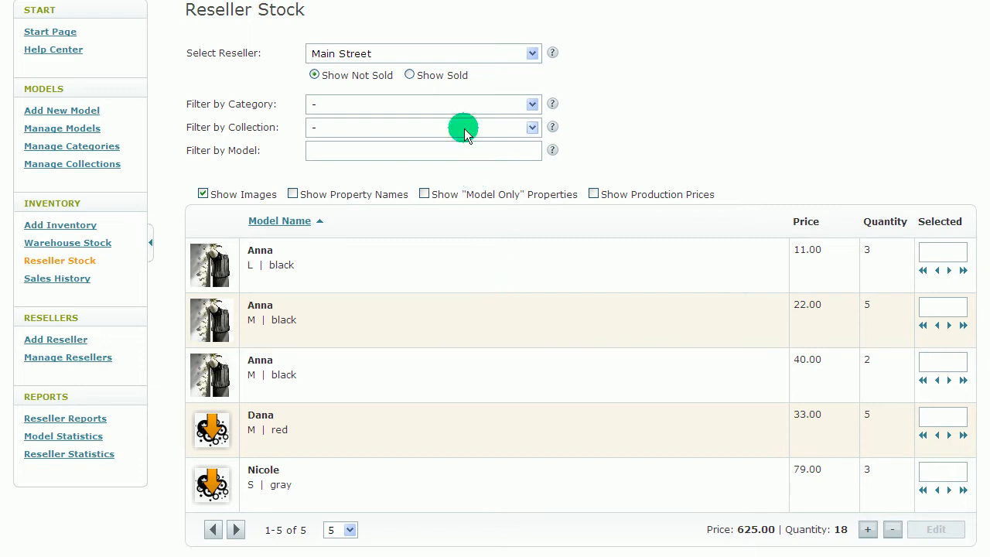
Step: Show the stock of all resellers and filter it by the model Anna
{"action": "left_click", "coordinate": [460, 52]}
{"action": "left_click", "coordinate": [456, 71]}
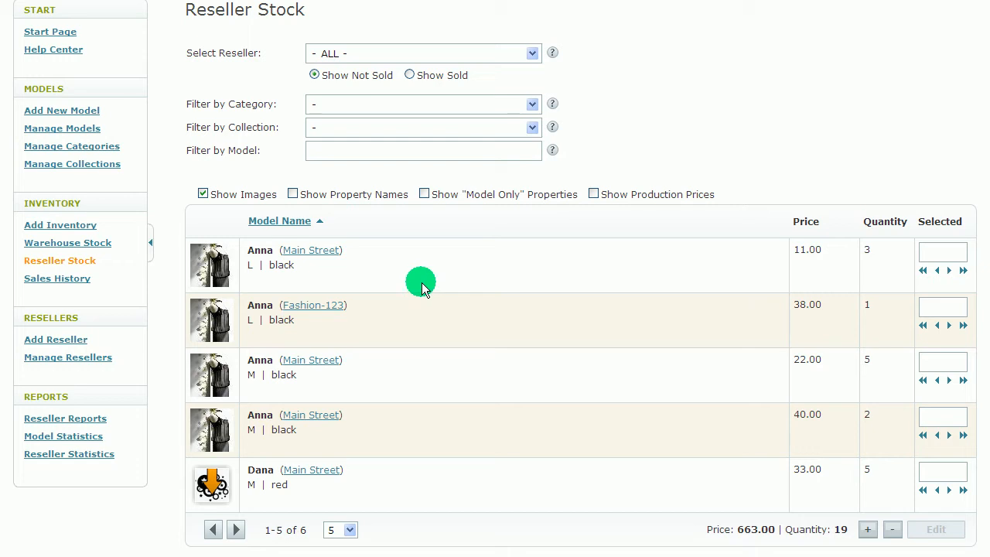
{"action": "left_click", "coordinate": [349, 150]}
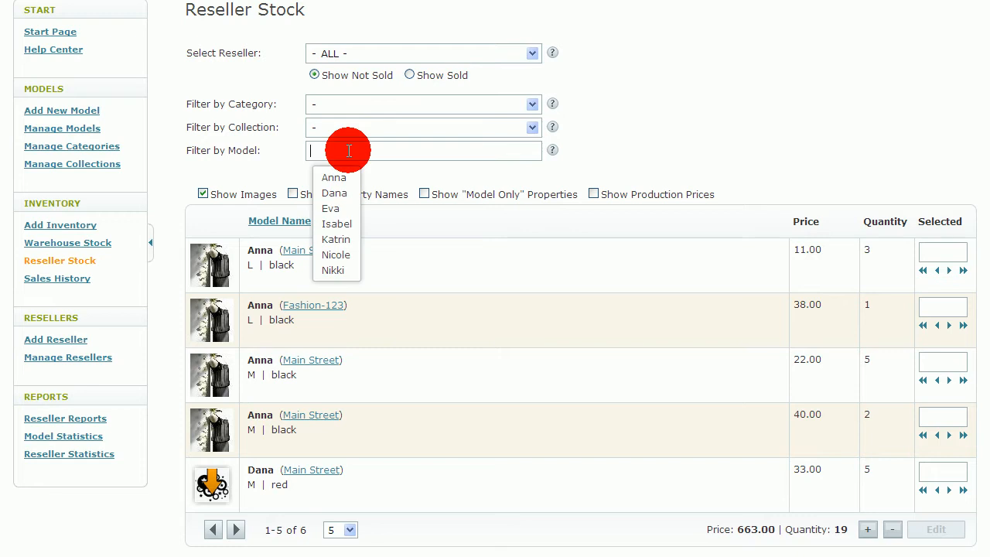
{"action": "left_click", "coordinate": [334, 177]}
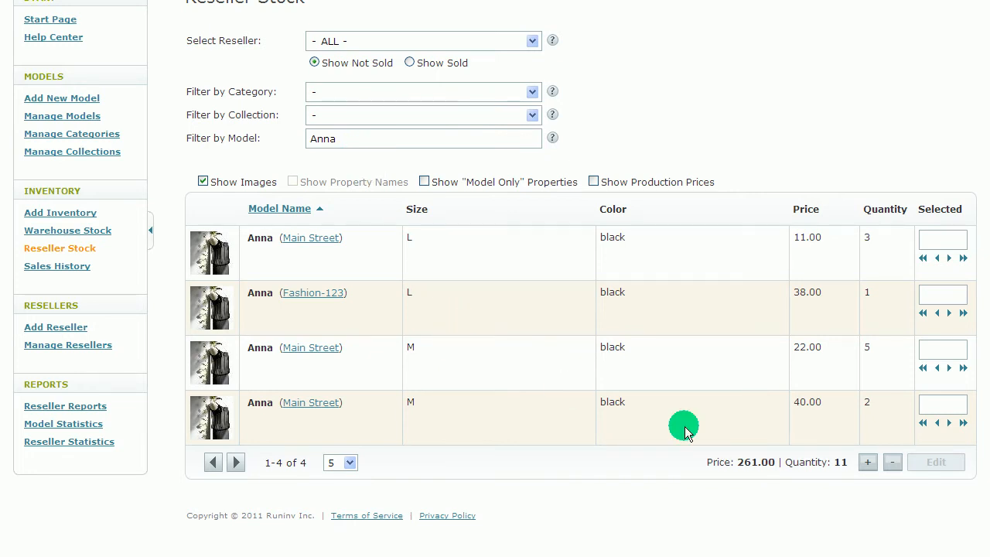
Step: Select all listed Anna items and set 99 as the new asking price for all of them
{"action": "left_click", "coordinate": [867, 475]}
{"action": "scroll", "coordinate": [858, 464], "scroll_direction": "down", "scroll_amount": 3}
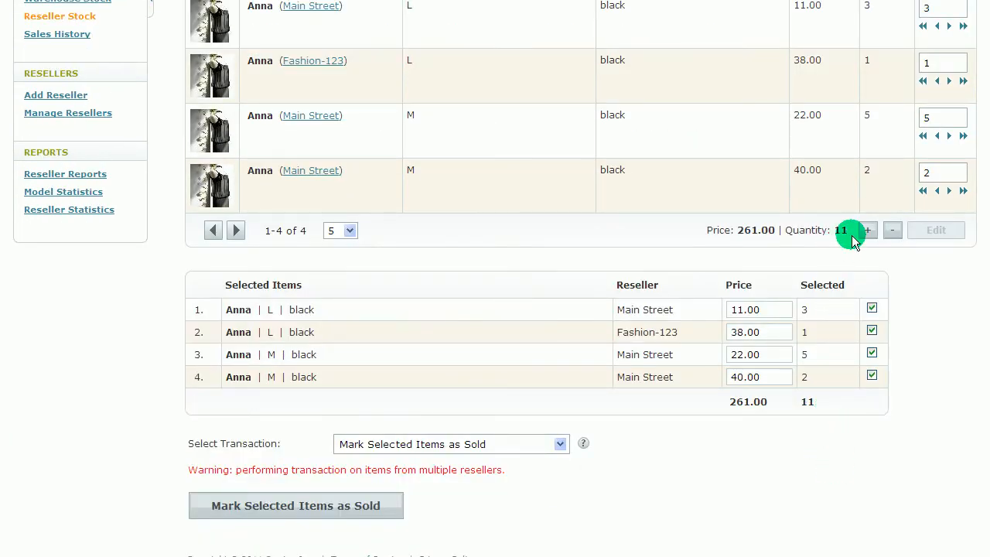
{"action": "left_click", "coordinate": [560, 445]}
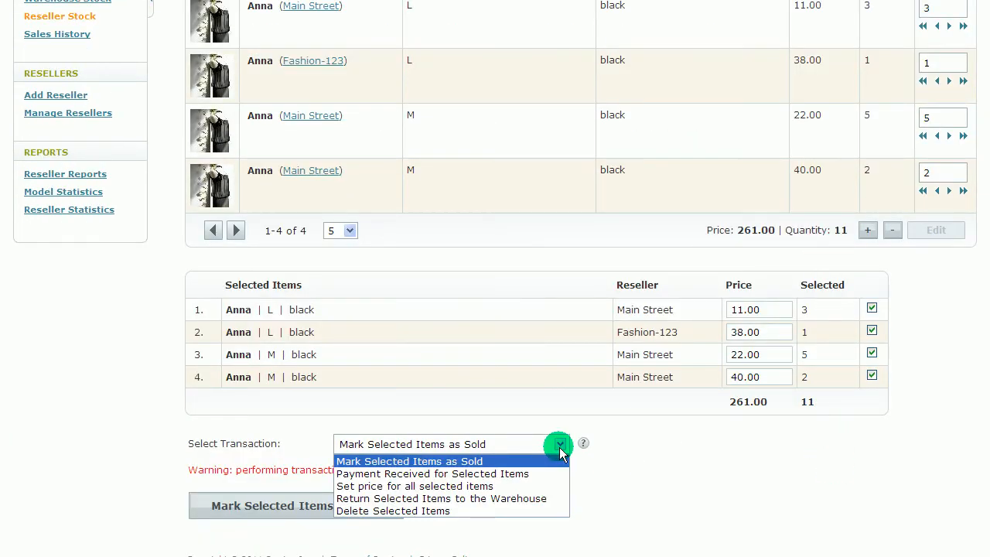
{"action": "left_click", "coordinate": [443, 486]}
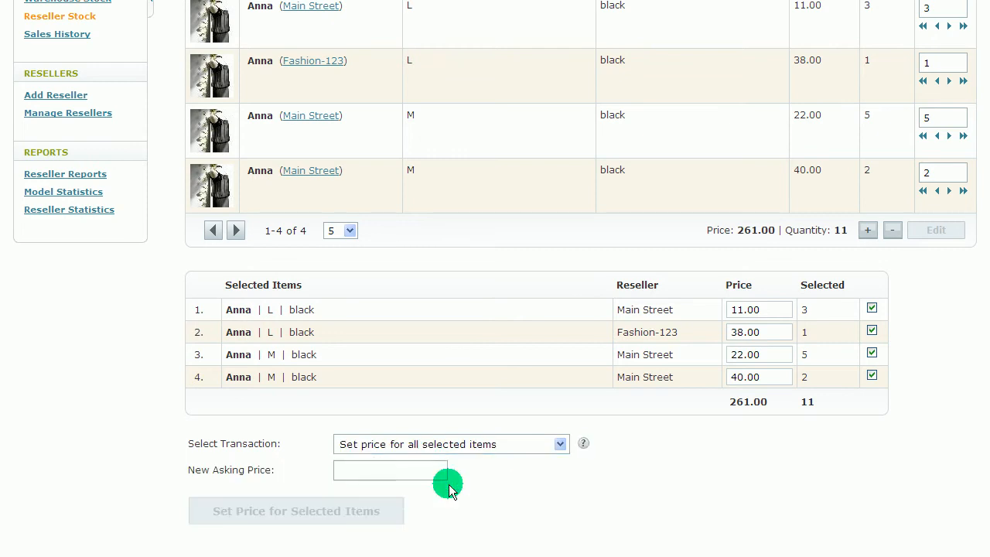
{"action": "left_click", "coordinate": [416, 467]}
{"action": "type", "text": "99"}
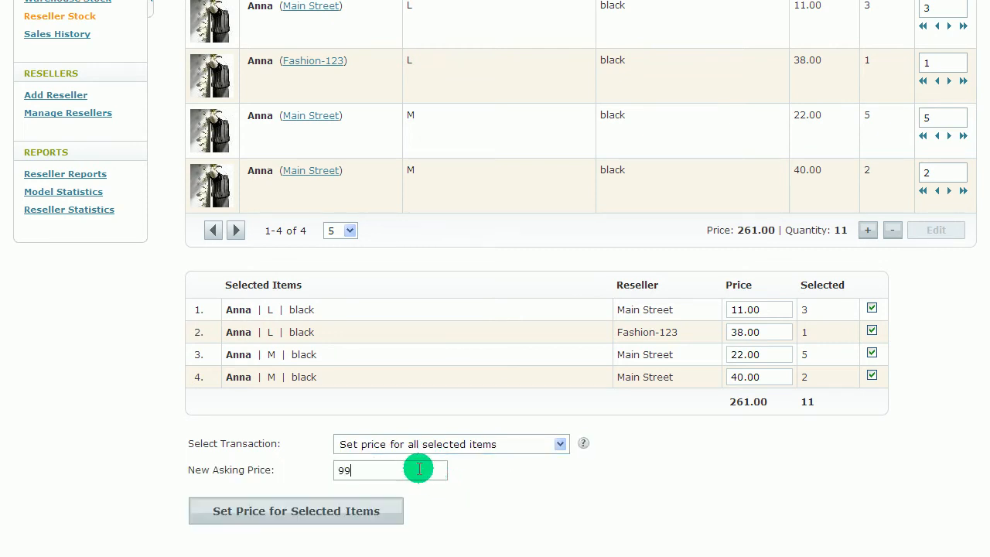
{"action": "left_click", "coordinate": [347, 507]}
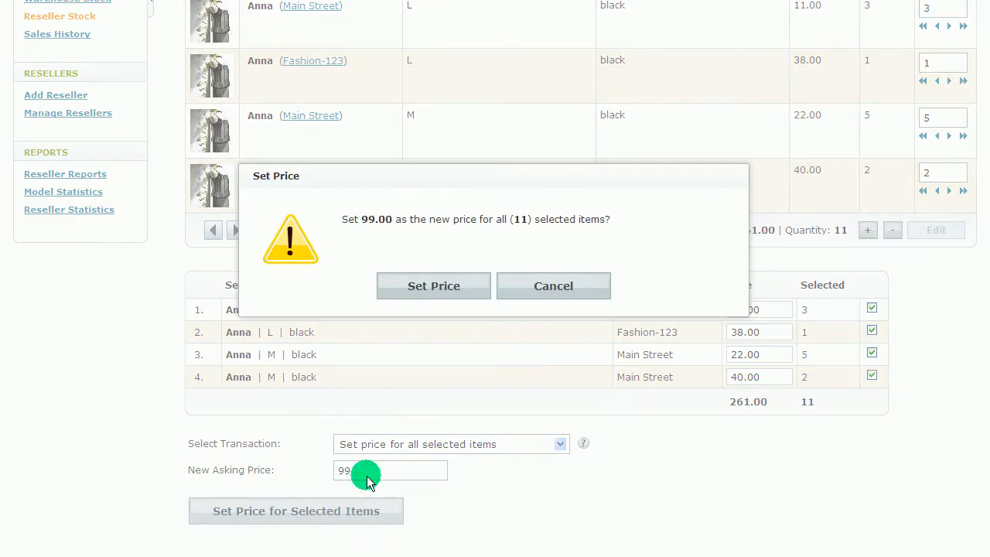
{"action": "left_click", "coordinate": [437, 285]}
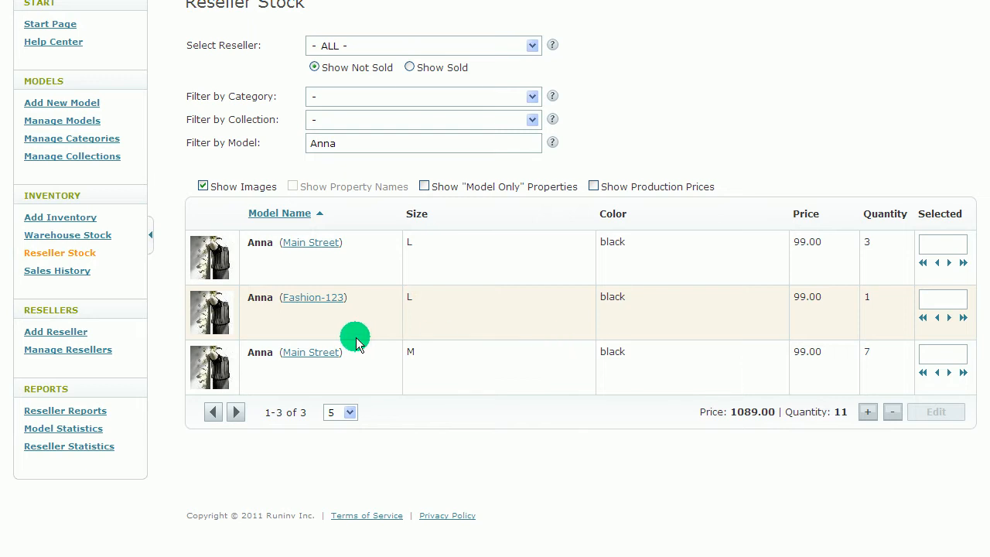
Step: Limit the reseller stock to Main Street and change the model filter to Dana
{"action": "left_click", "coordinate": [309, 244]}
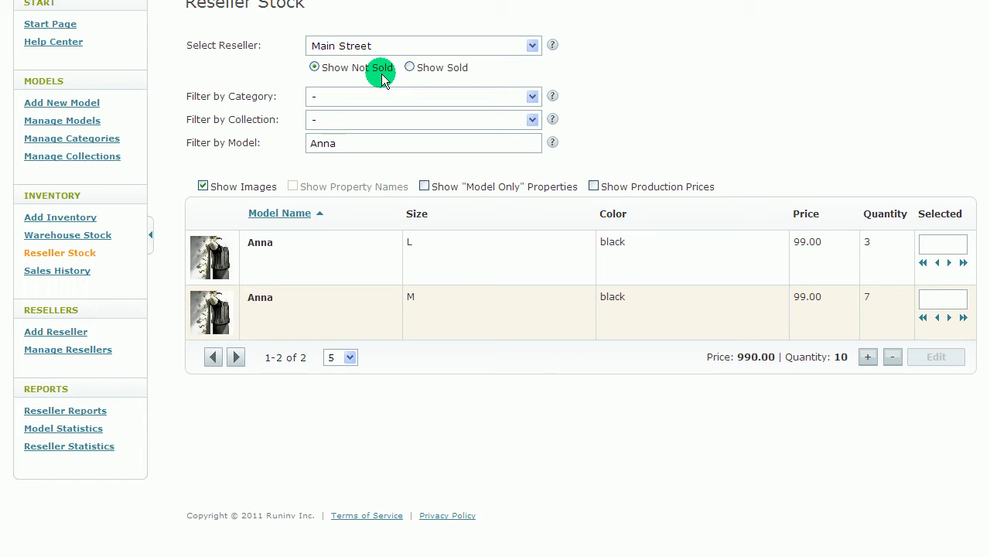
{"action": "double_click", "coordinate": [357, 143]}
{"action": "type", "text": "d"}
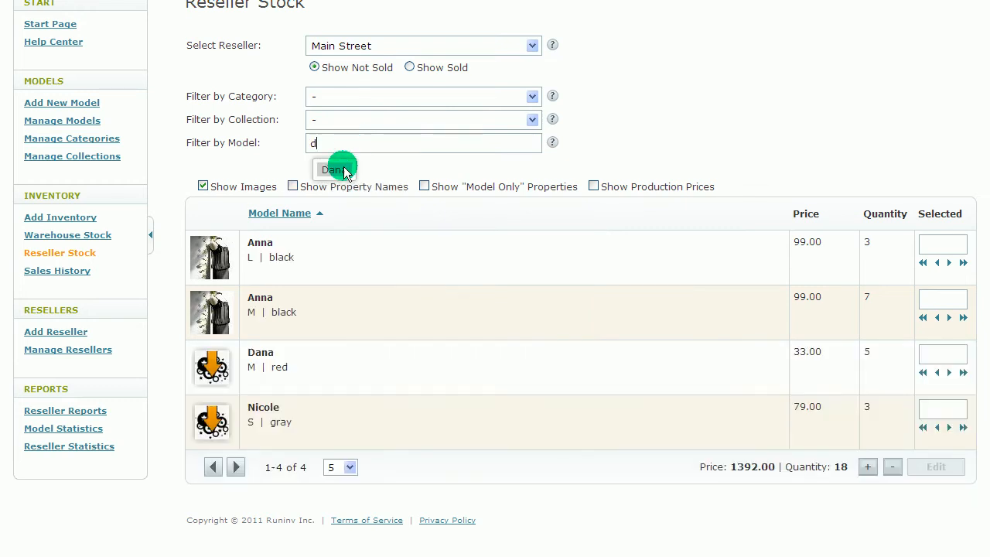
{"action": "left_click", "coordinate": [334, 169]}
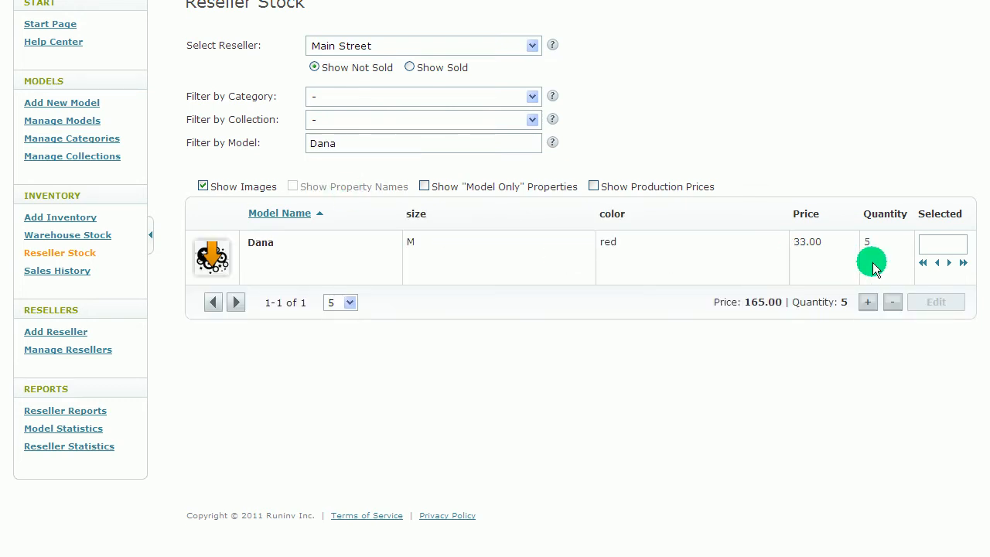
Step: Select 2 of the red size M Dana items at Main Street and mark them as sold
{"action": "left_click", "coordinate": [943, 246]}
{"action": "type", "text": "2"}
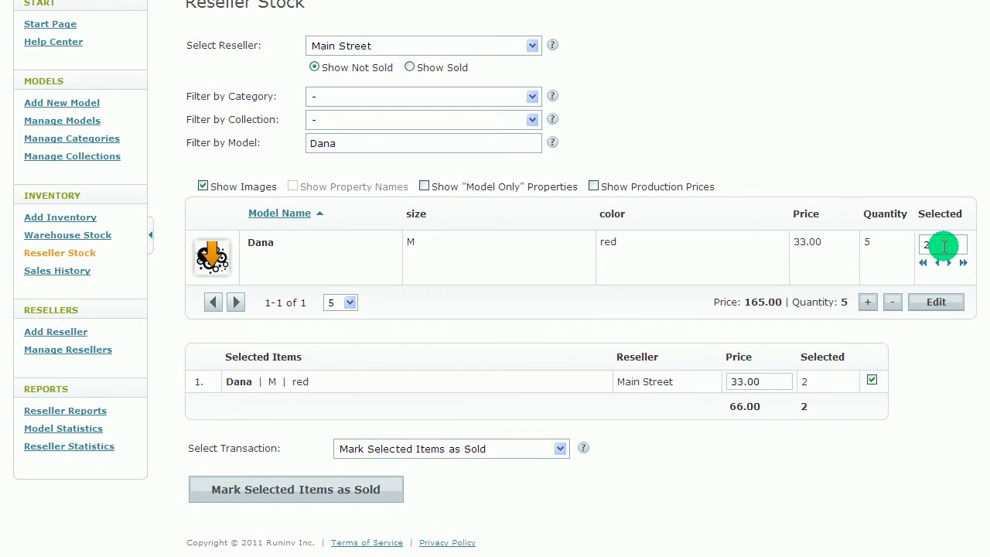
{"action": "left_click", "coordinate": [347, 499]}
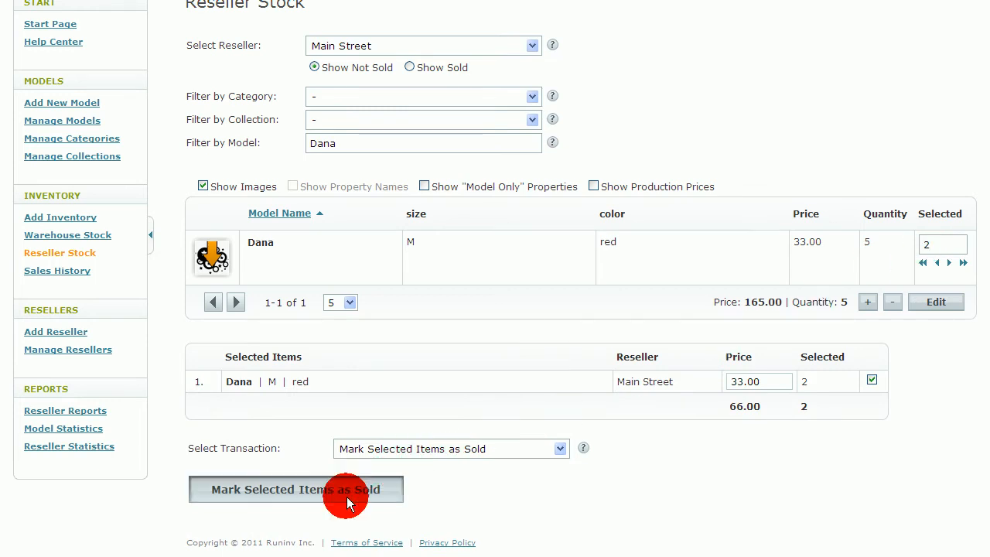
{"action": "left_click", "coordinate": [428, 288]}
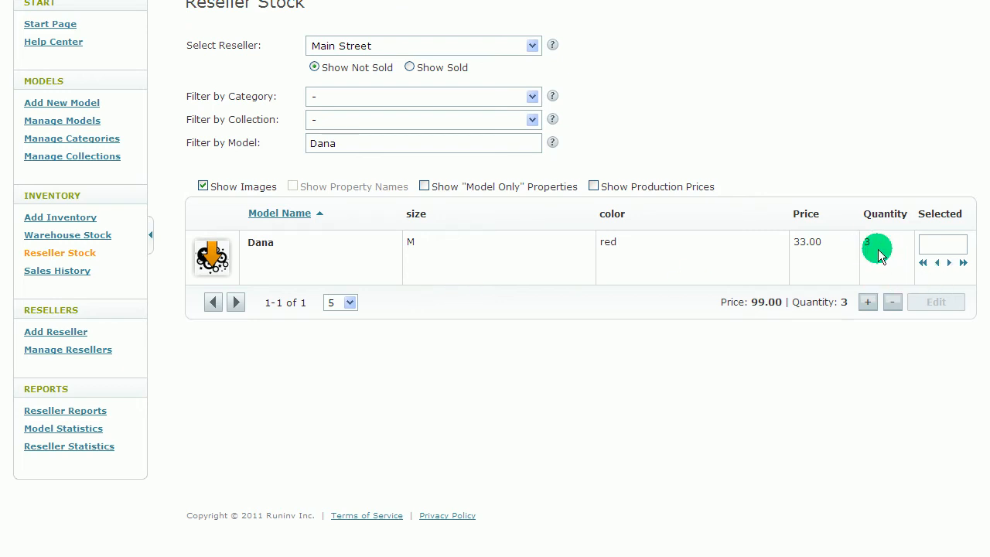
Step: Show Main Street's sold Dana items, select all of them and record the payment as received with the date Mar 21, 2011
{"action": "left_click", "coordinate": [409, 68]}
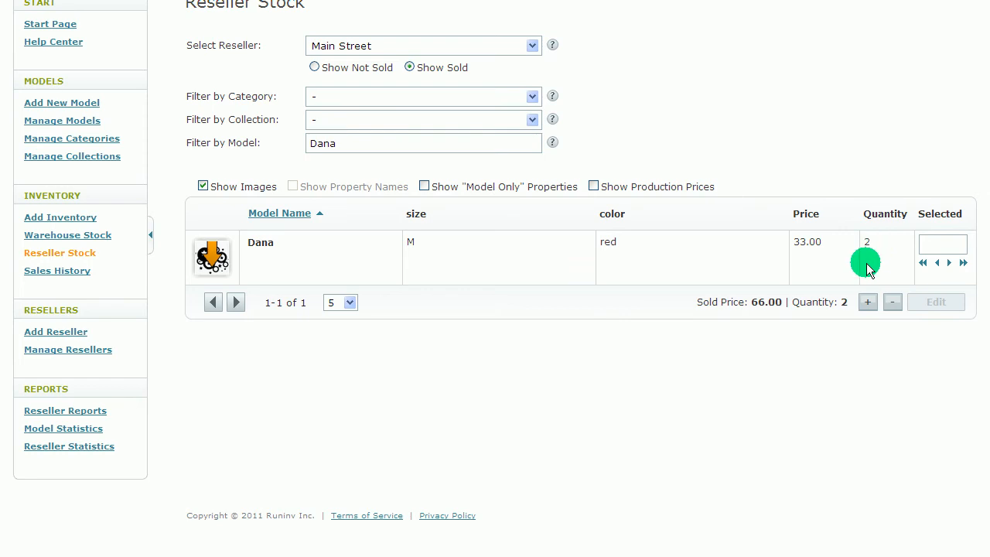
{"action": "left_click", "coordinate": [866, 302]}
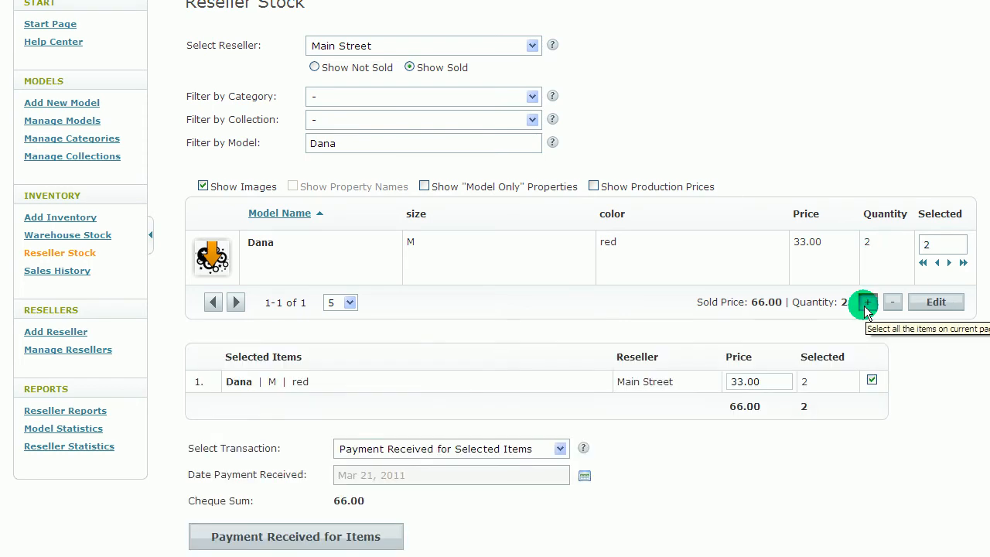
{"action": "scroll", "coordinate": [865, 307], "scroll_direction": "down", "scroll_amount": 1}
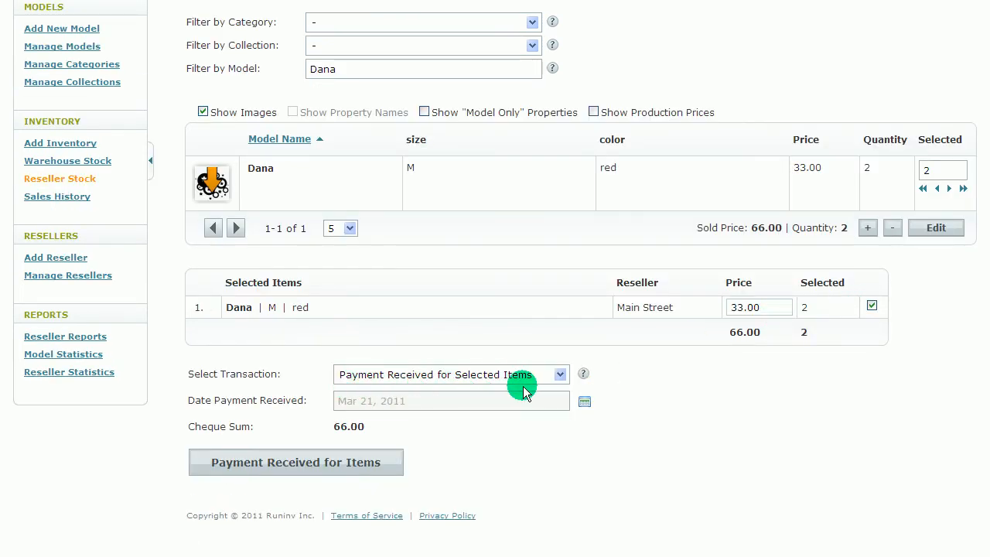
{"action": "left_click", "coordinate": [339, 461]}
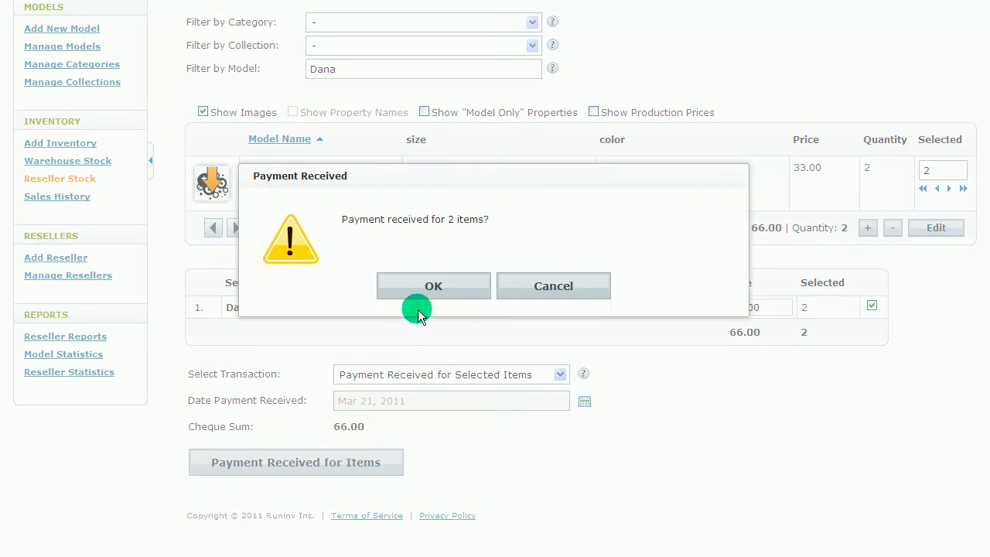
{"action": "left_click", "coordinate": [432, 296]}
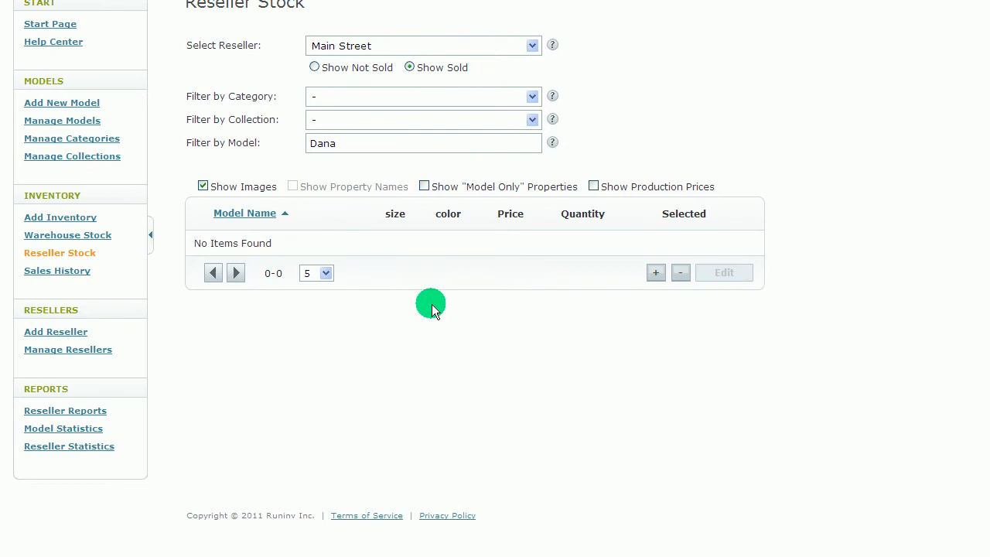
Step: Show the unsold Dana items again, select all of them and choose the Payment Received for Selected Items transaction
{"action": "left_click", "coordinate": [315, 67]}
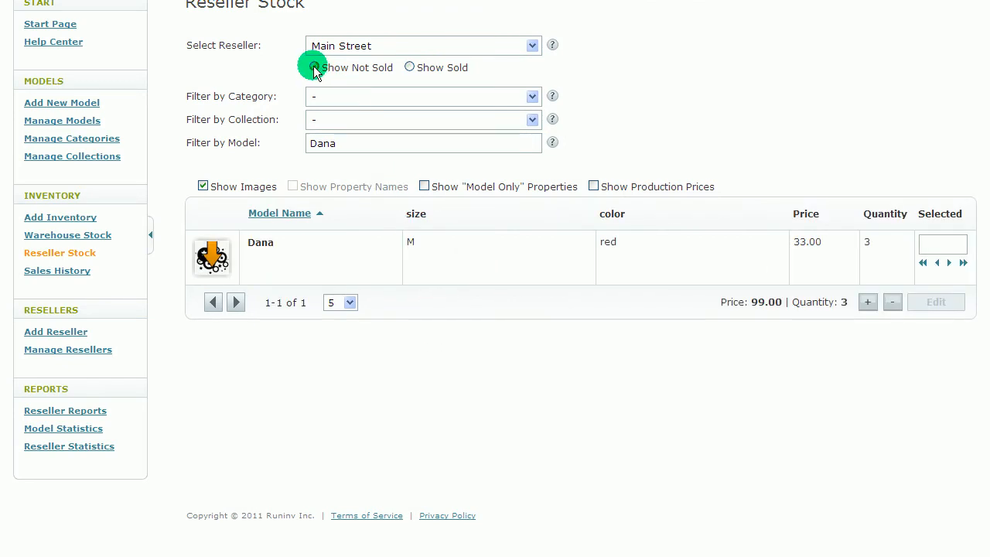
{"action": "left_click", "coordinate": [867, 302]}
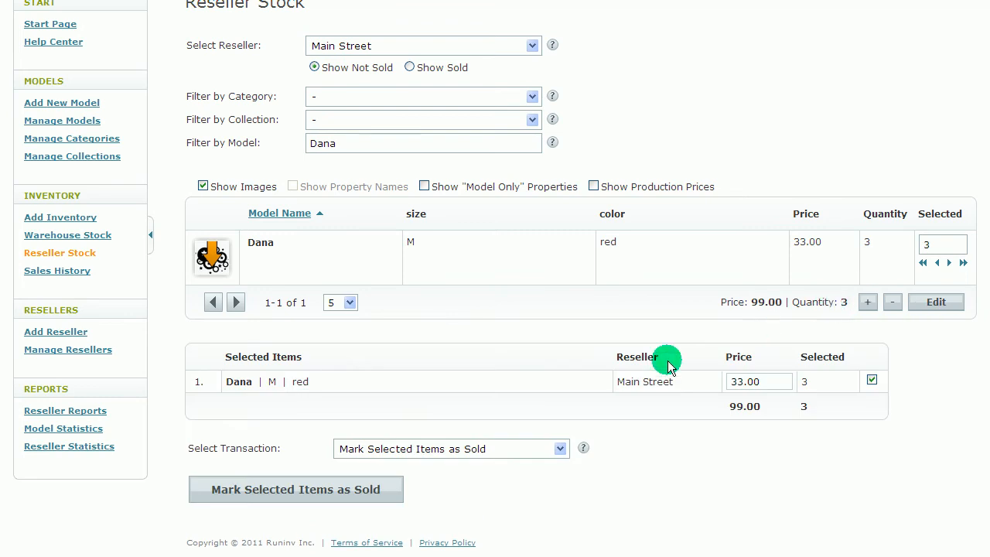
{"action": "left_click", "coordinate": [503, 451]}
{"action": "left_click", "coordinate": [476, 479]}
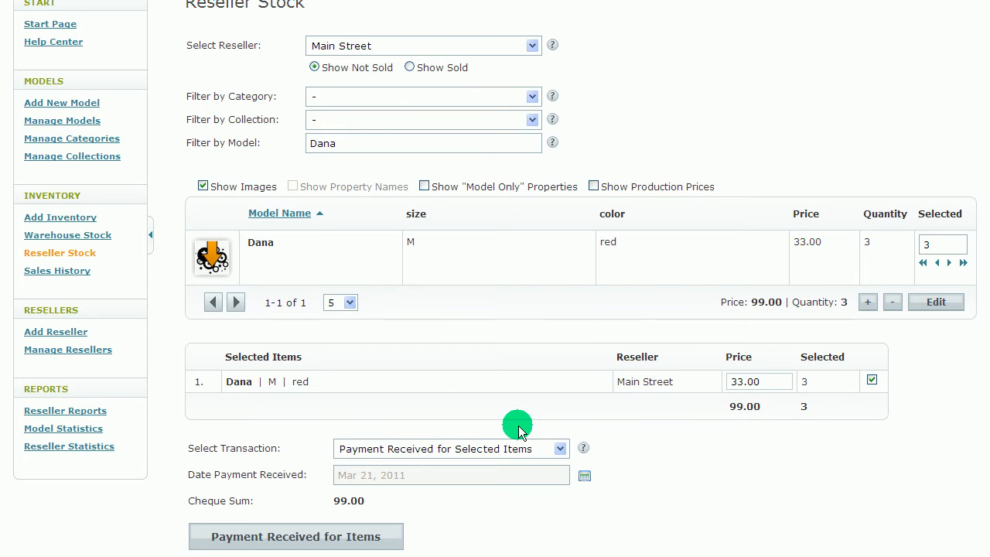
Step: View the summary diagram of item states in the Help Center and close it
{"action": "left_click", "coordinate": [60, 42]}
{"action": "left_click", "coordinate": [464, 239]}
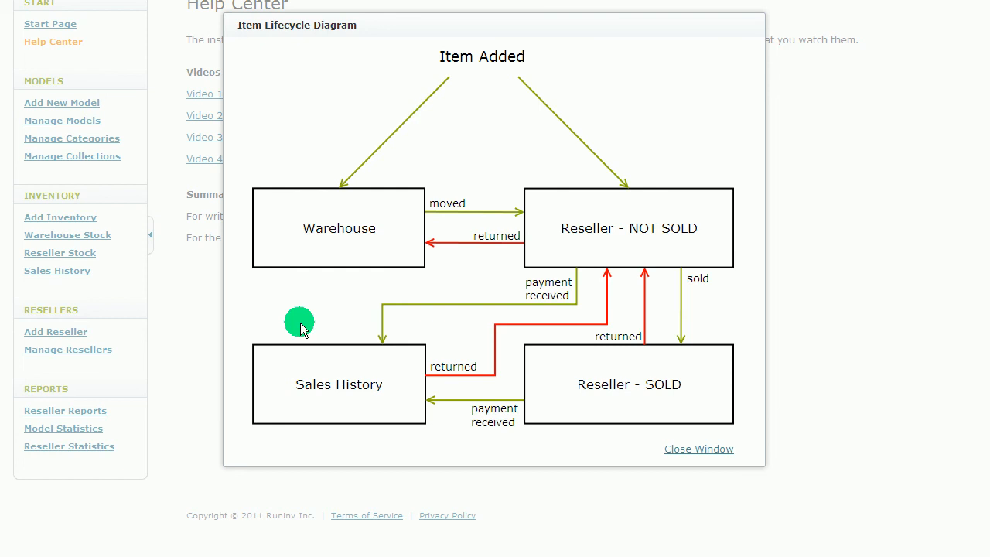
{"action": "left_click", "coordinate": [701, 449]}
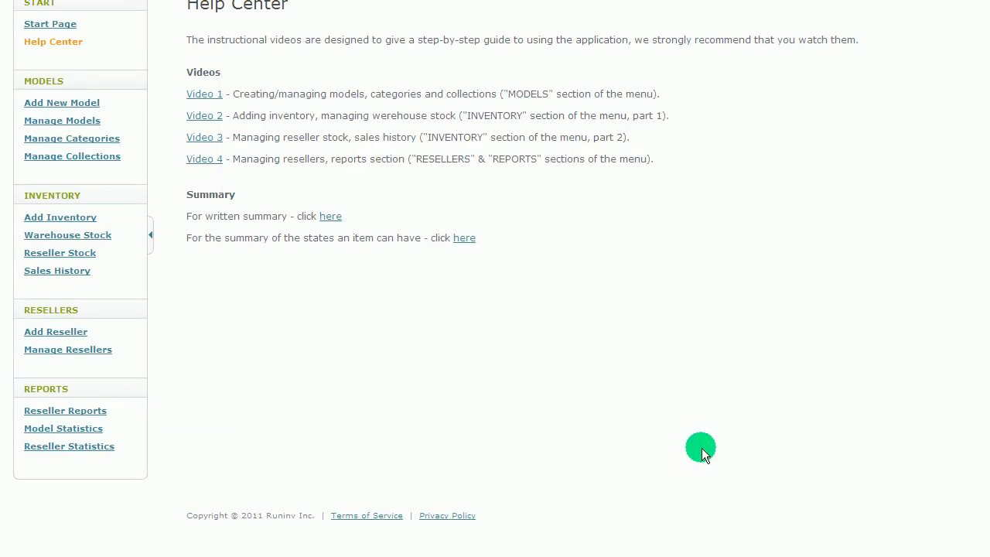
Step: Show the sales history for the period from January 2011 to March 2011 instead of this month
{"action": "left_click", "coordinate": [67, 271]}
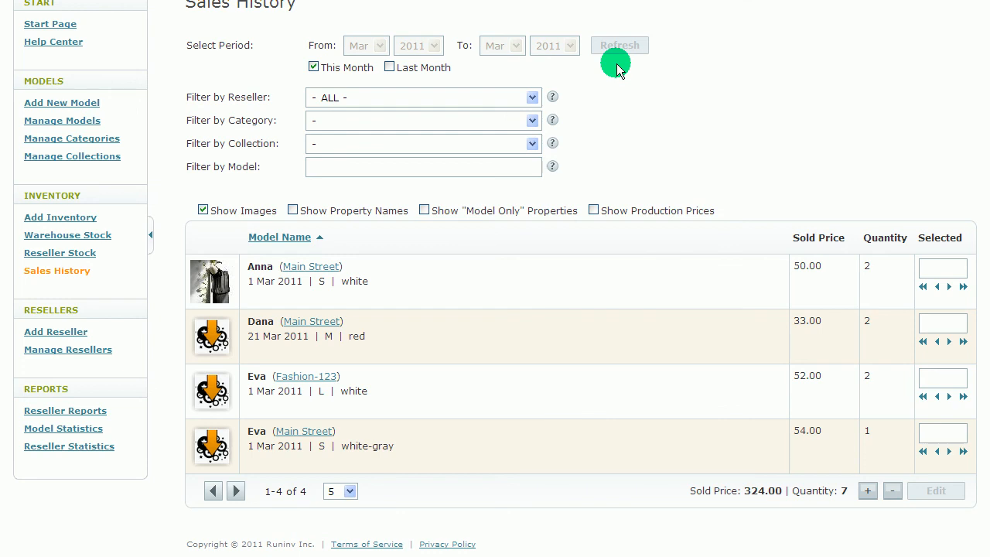
{"action": "left_click", "coordinate": [365, 67]}
{"action": "left_click", "coordinate": [364, 46]}
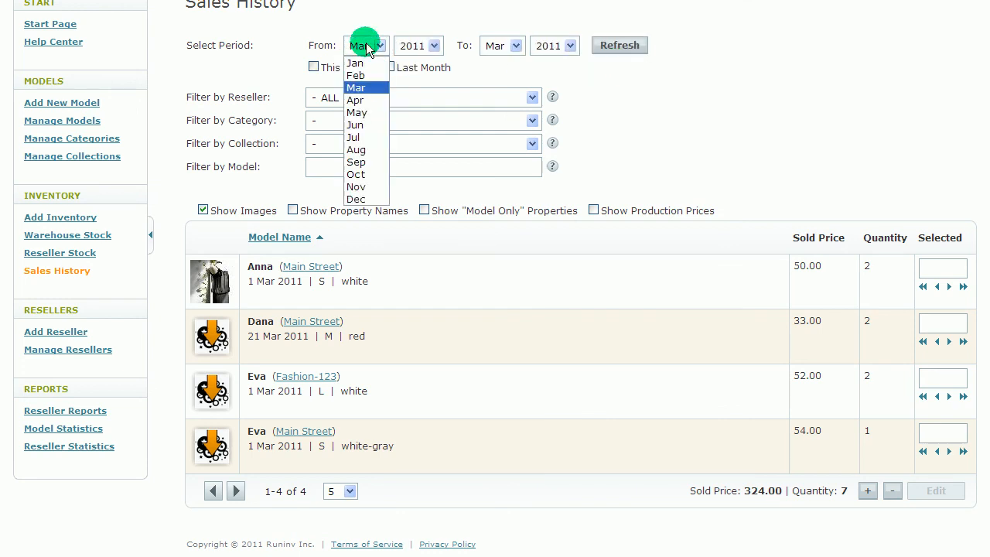
{"action": "left_click", "coordinate": [367, 65]}
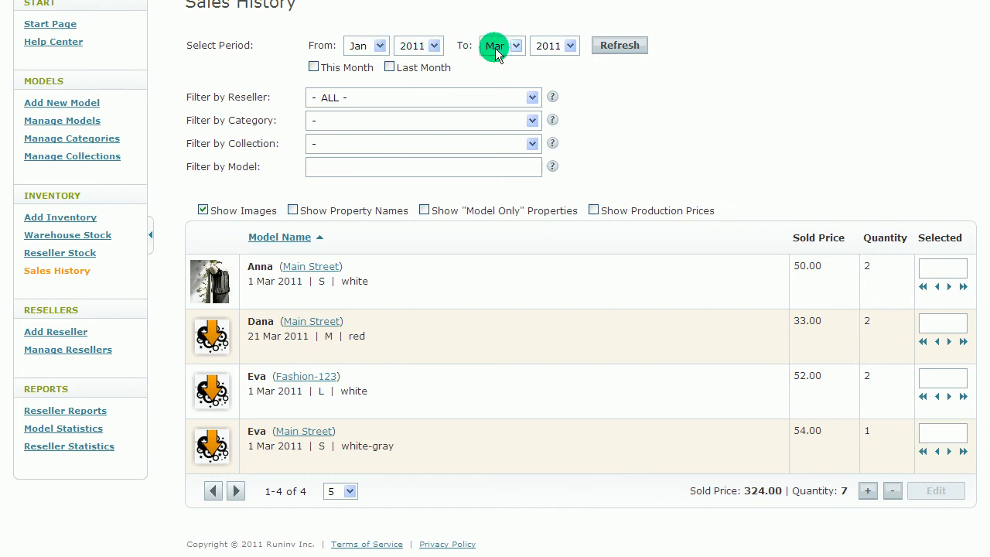
{"action": "left_click", "coordinate": [617, 45]}
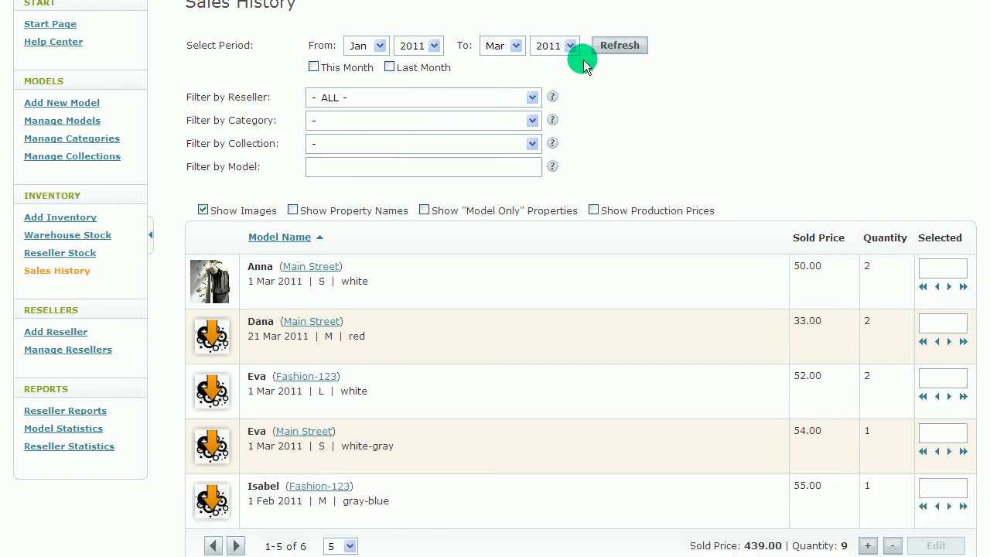
Step: Filter the sales history by the Main Street reseller and refresh the list
{"action": "left_click", "coordinate": [477, 98]}
{"action": "left_click", "coordinate": [454, 139]}
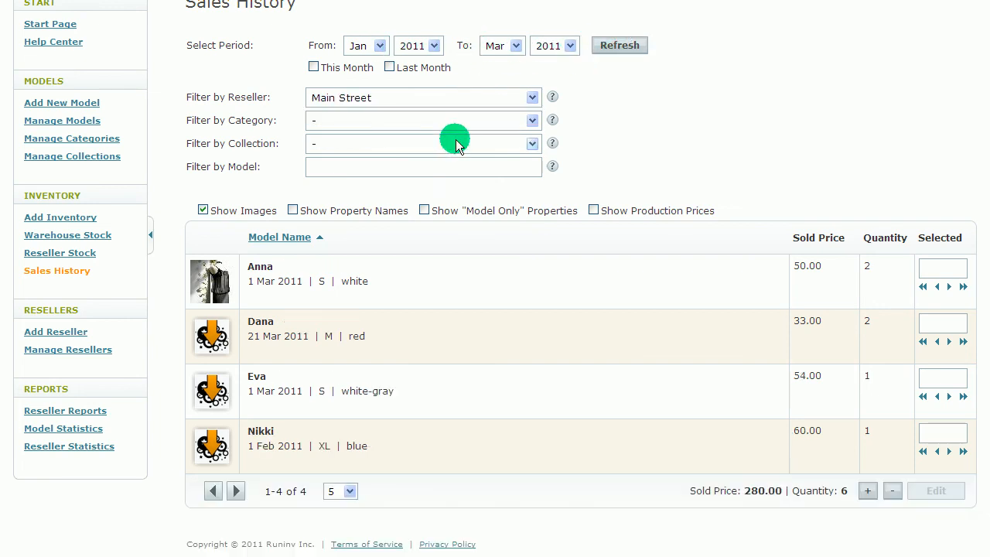
{"action": "left_click", "coordinate": [620, 45]}
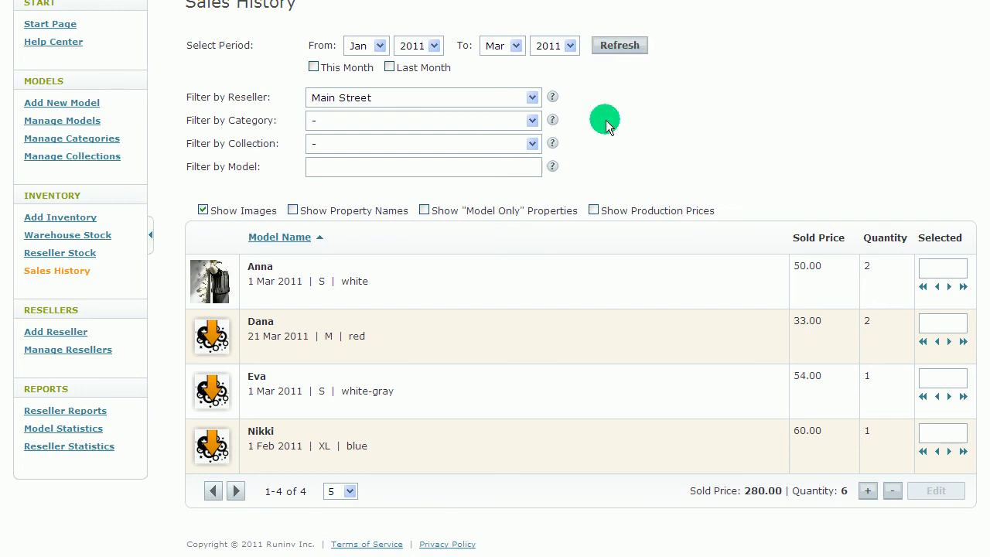
Step: Filter the sales history by the Dress category and widen the reseller filter from Main Street to all resellers
{"action": "scroll", "coordinate": [511, 282], "scroll_direction": "down", "scroll_amount": 1}
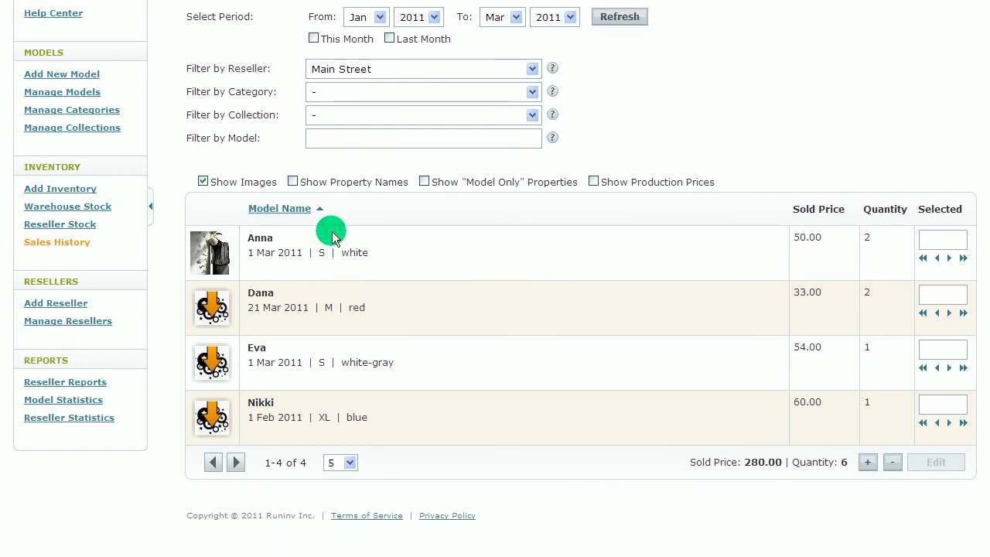
{"action": "left_click", "coordinate": [328, 90]}
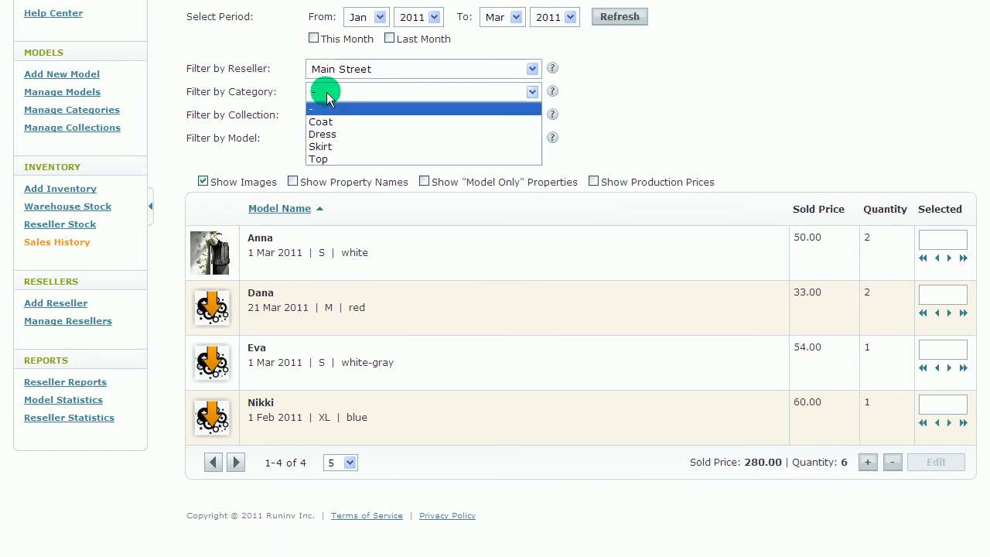
{"action": "left_click", "coordinate": [332, 136]}
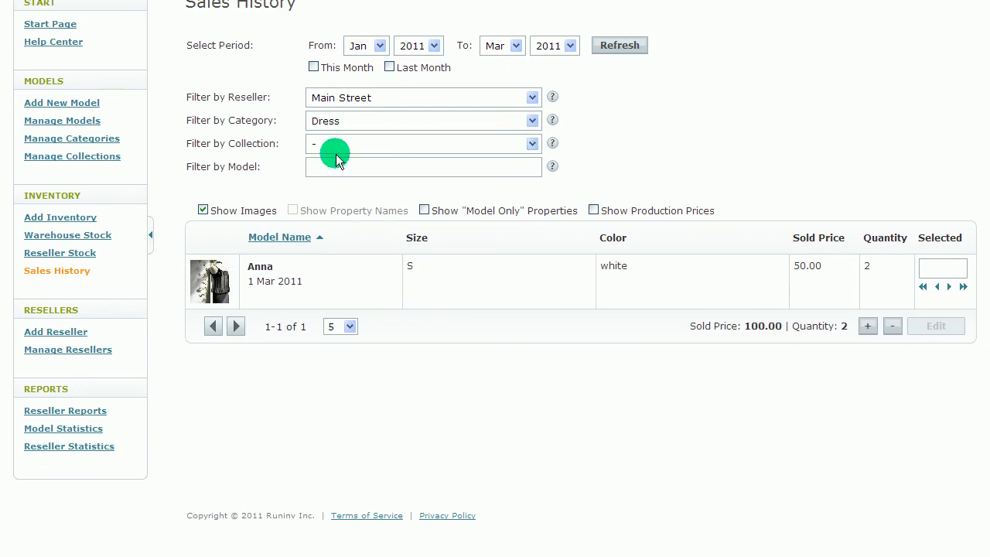
{"action": "left_click", "coordinate": [344, 98]}
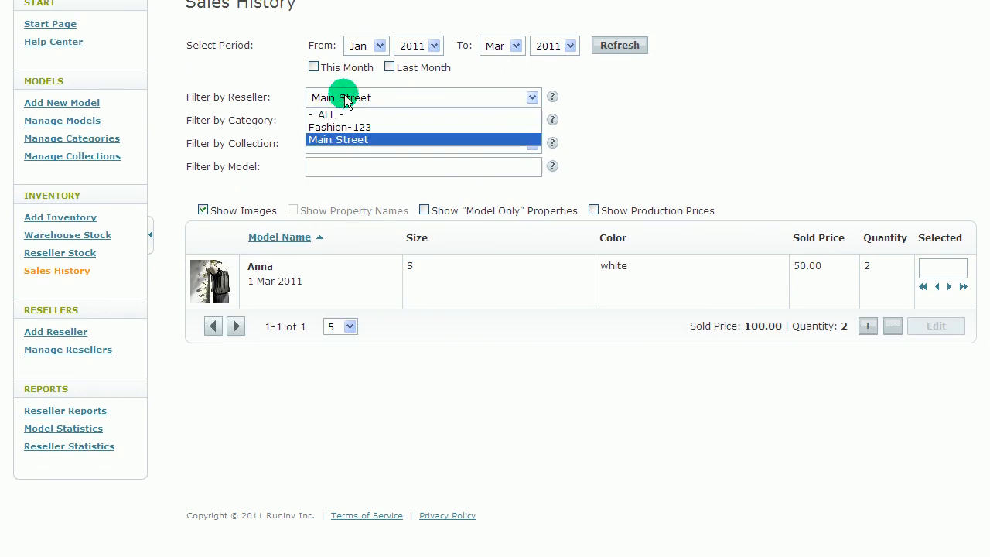
{"action": "left_click", "coordinate": [397, 116]}
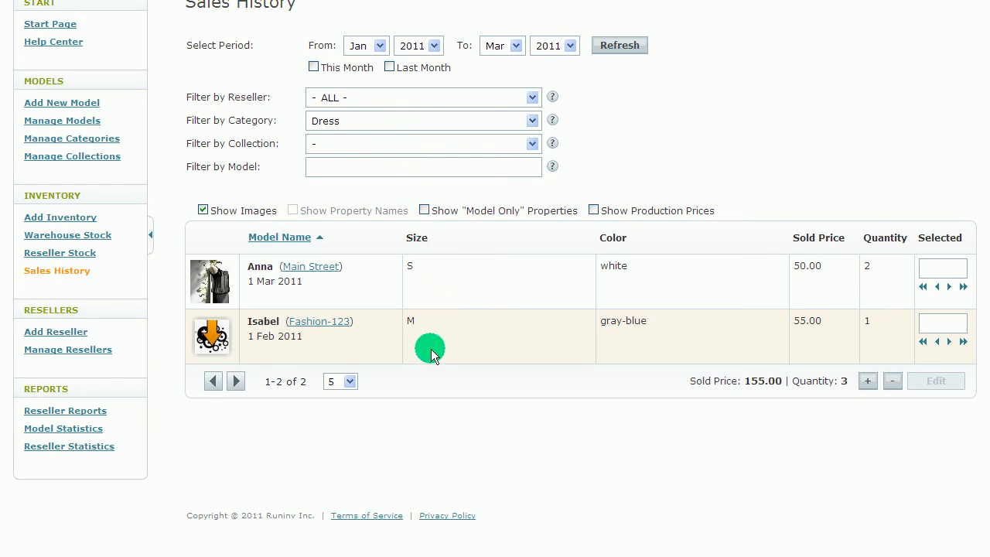
Step: Collapse the navigation sidebar to widen the sales history table, and expand the sidebar again
{"action": "left_click", "coordinate": [151, 234]}
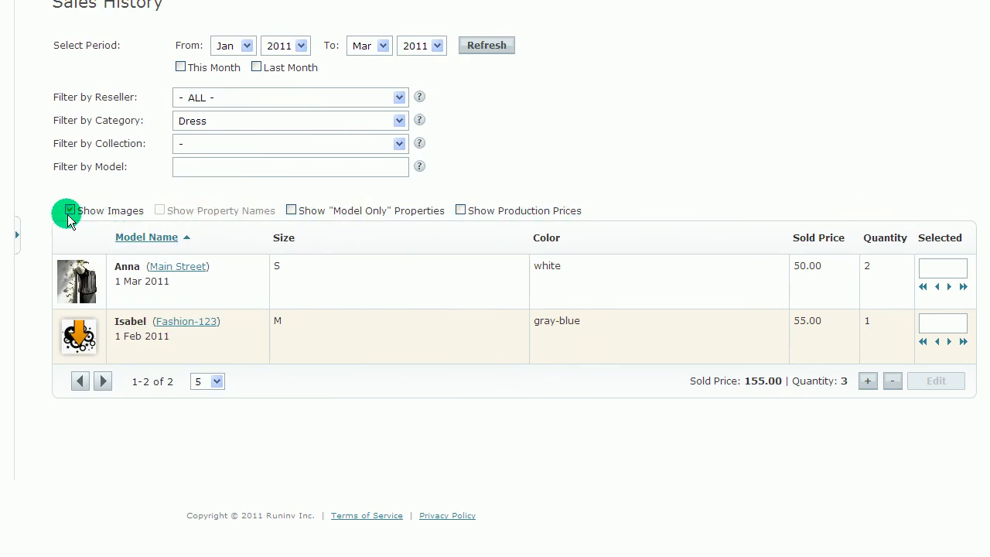
{"action": "left_click", "coordinate": [16, 234]}
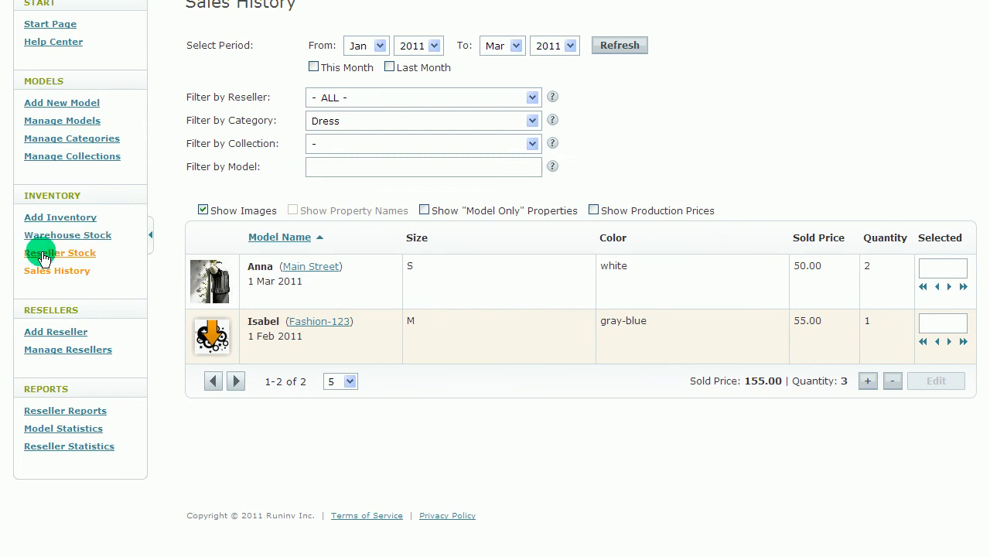